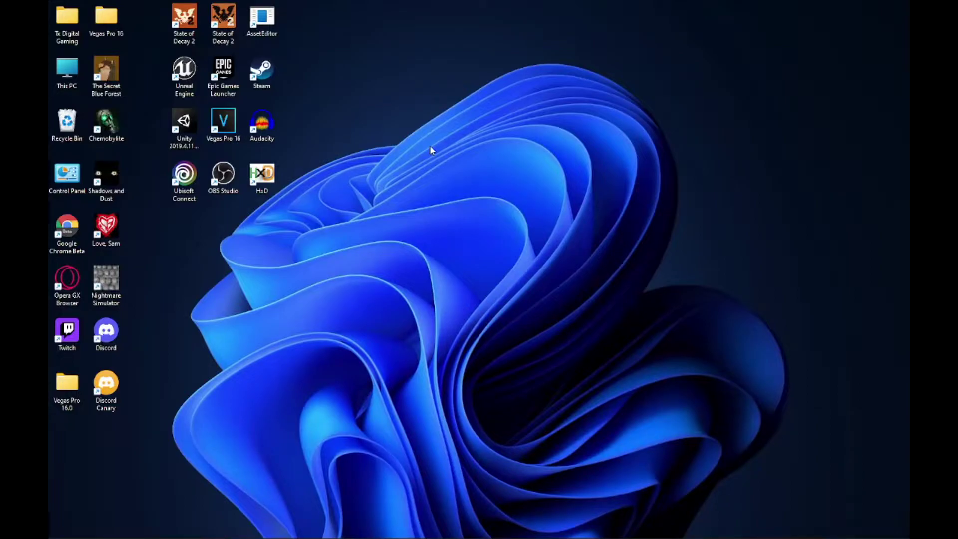
- Create a new folder on the desktop named SoD File Dump
{"action": "right_click", "coordinate": [462, 87]}
{"action": "mouse_move", "coordinate": [527, 230]}
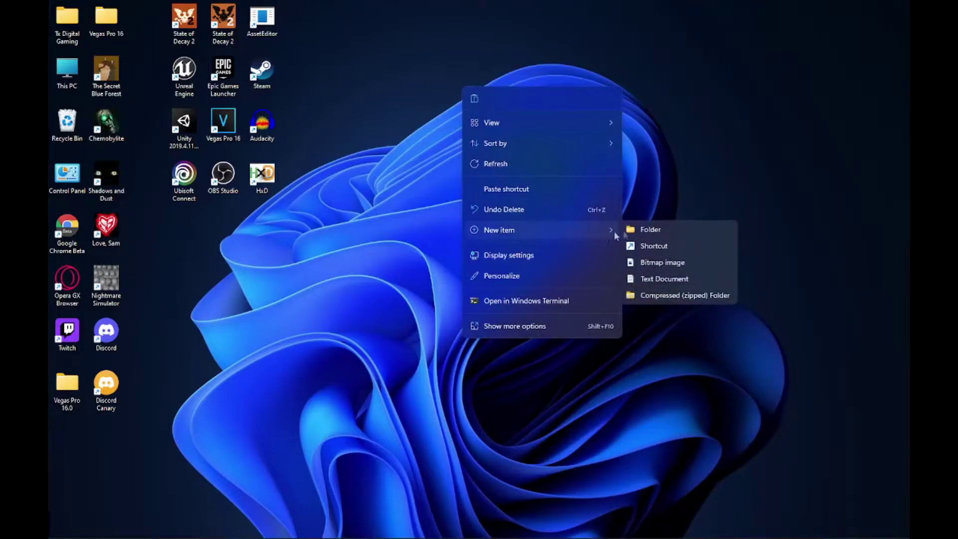
{"action": "left_click", "coordinate": [630, 227]}
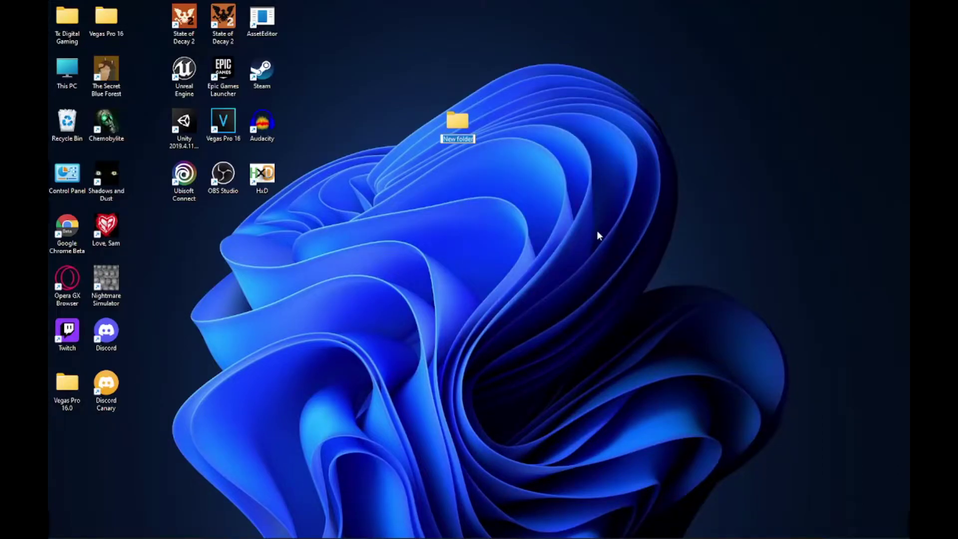
{"action": "type", "text": "SoD File Dump"}
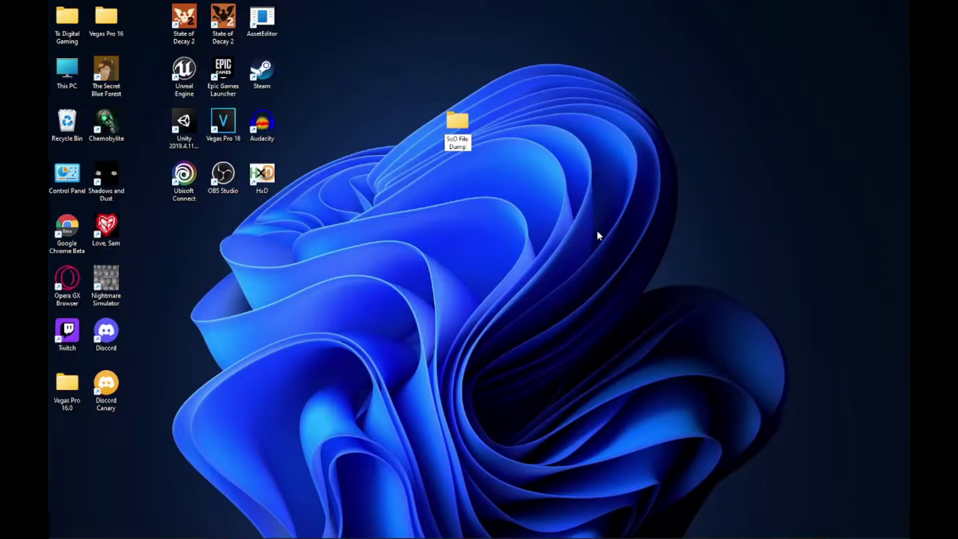
{"action": "key", "text": "Return"}
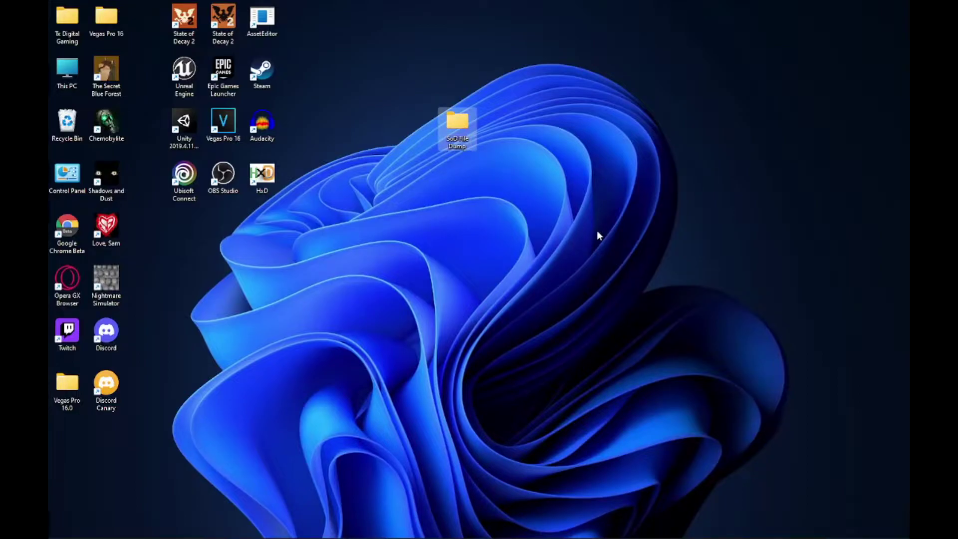
- Launch Asset Editor from the desktop and keep 4.13 as the engine version
{"action": "left_click", "coordinate": [264, 23]}
{"action": "double_click", "coordinate": [265, 25]}
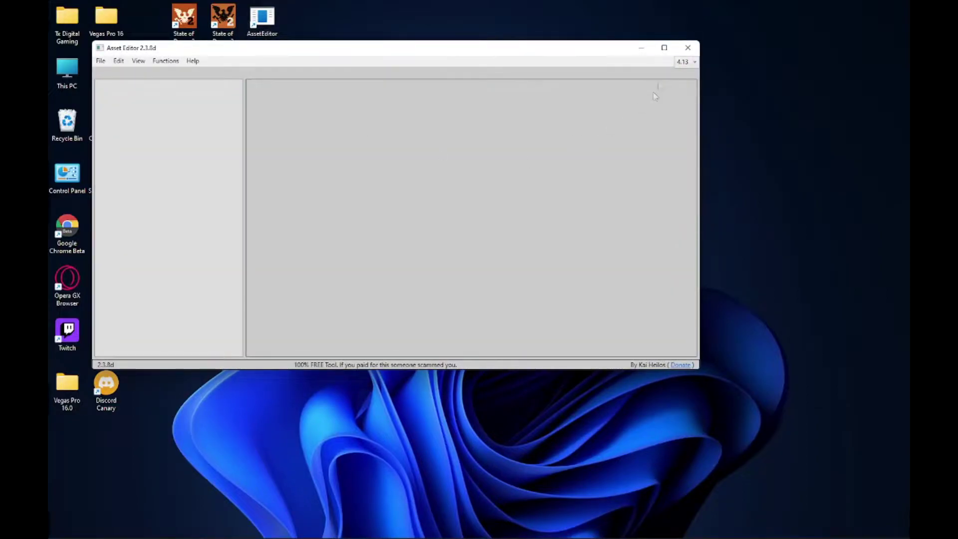
{"action": "left_click", "coordinate": [683, 63]}
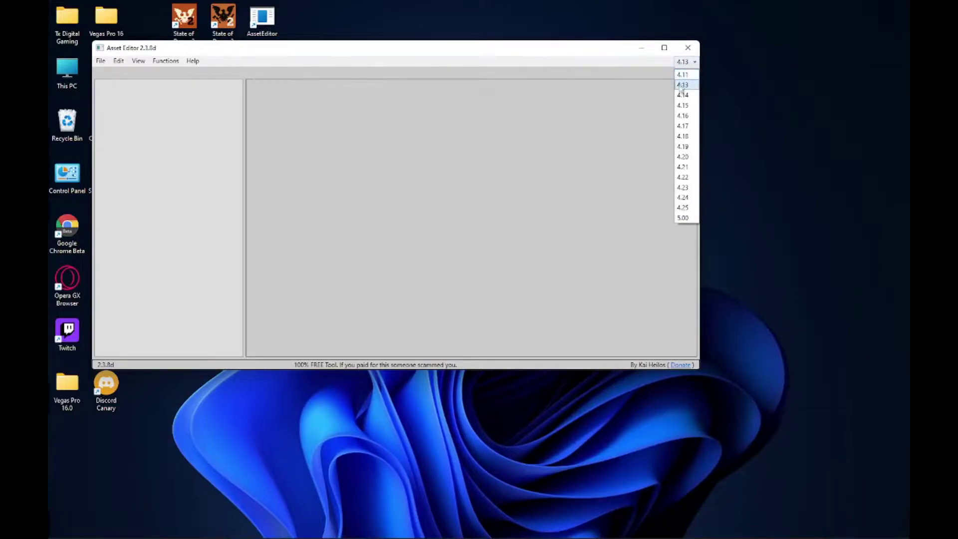
{"action": "left_click", "coordinate": [622, 59]}
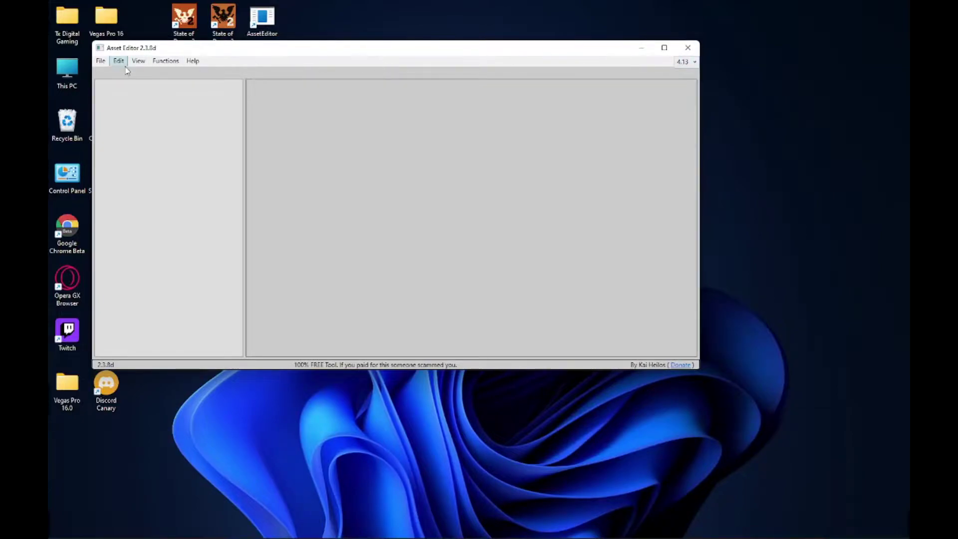
- Start a pak file extraction and browse the Data (D:) drive to the Steam\steamapps\common folder
{"action": "left_click", "coordinate": [172, 61]}
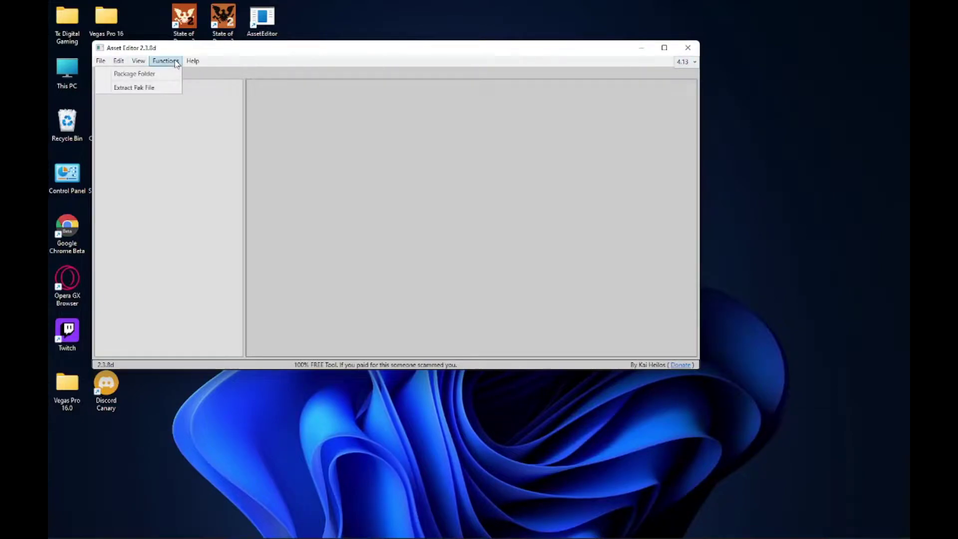
{"action": "left_click", "coordinate": [158, 89]}
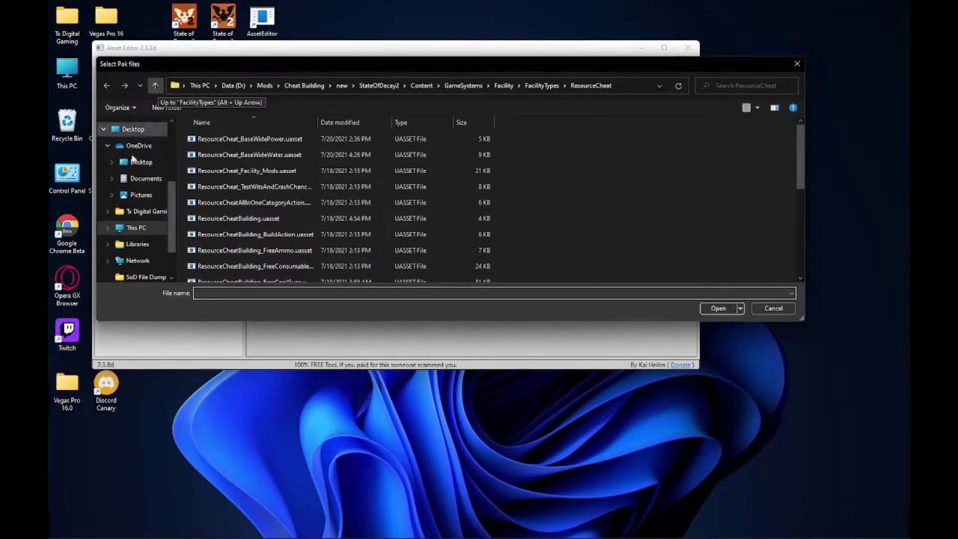
{"action": "left_click", "coordinate": [134, 228]}
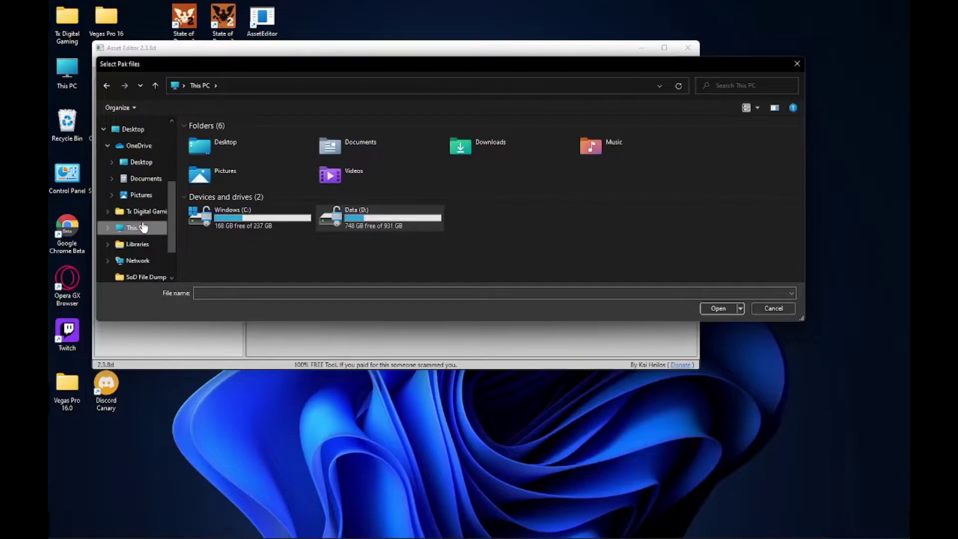
{"action": "double_click", "coordinate": [378, 228]}
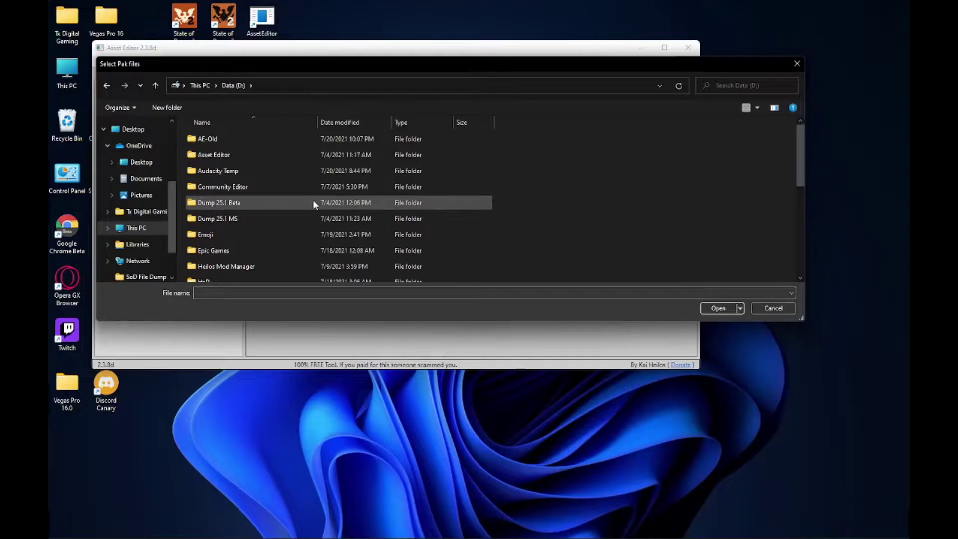
{"action": "scroll", "coordinate": [313, 202], "scroll_direction": "down", "scroll_amount": 3}
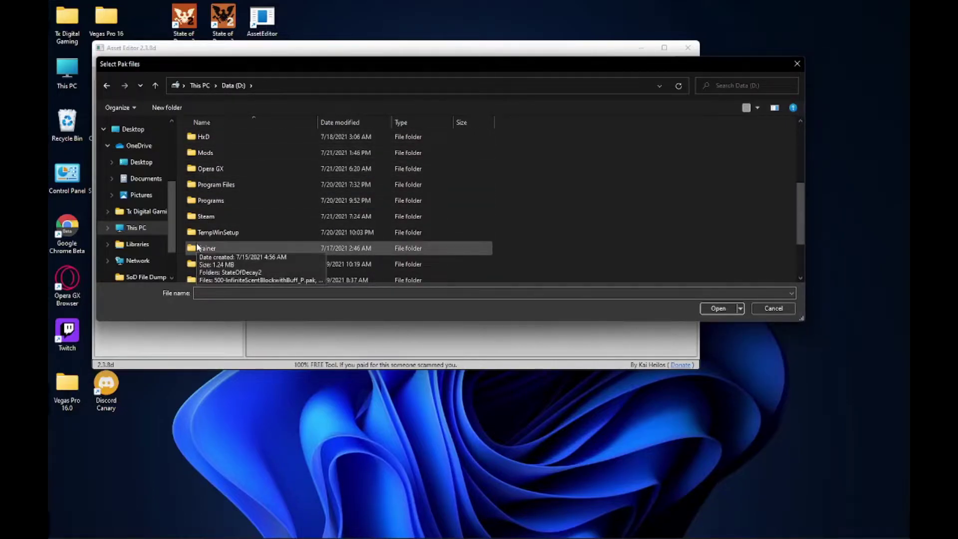
{"action": "double_click", "coordinate": [250, 218]}
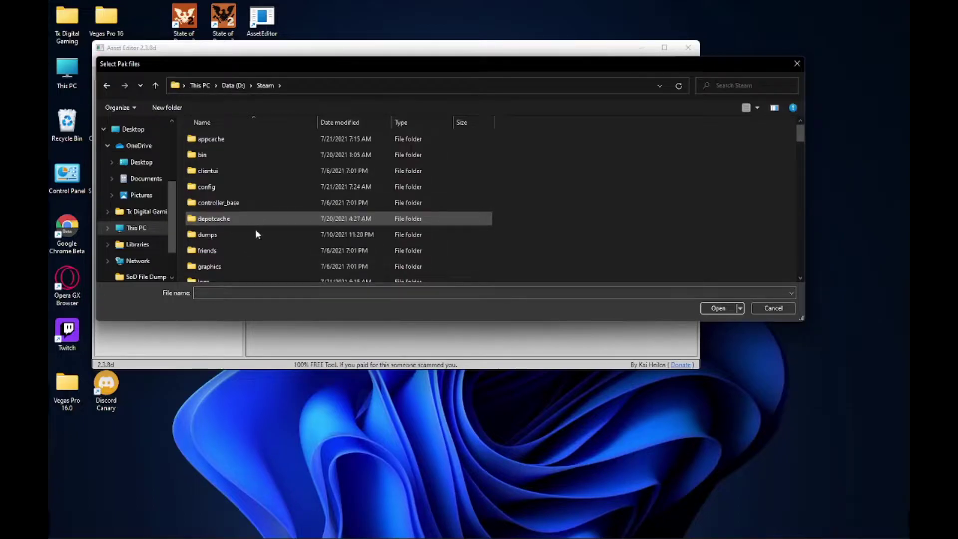
{"action": "scroll", "coordinate": [229, 226], "scroll_direction": "down", "scroll_amount": 3}
{"action": "double_click", "coordinate": [229, 225]}
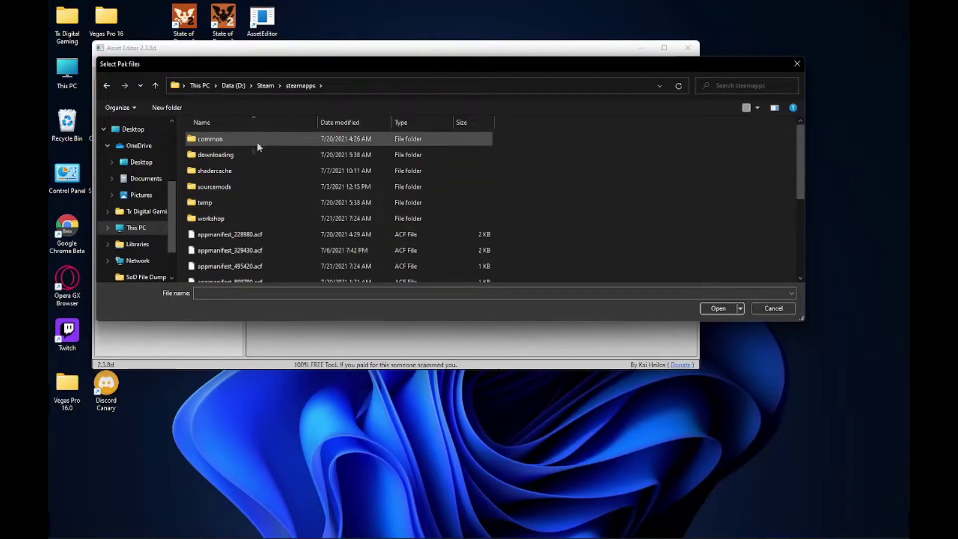
{"action": "double_click", "coordinate": [250, 137]}
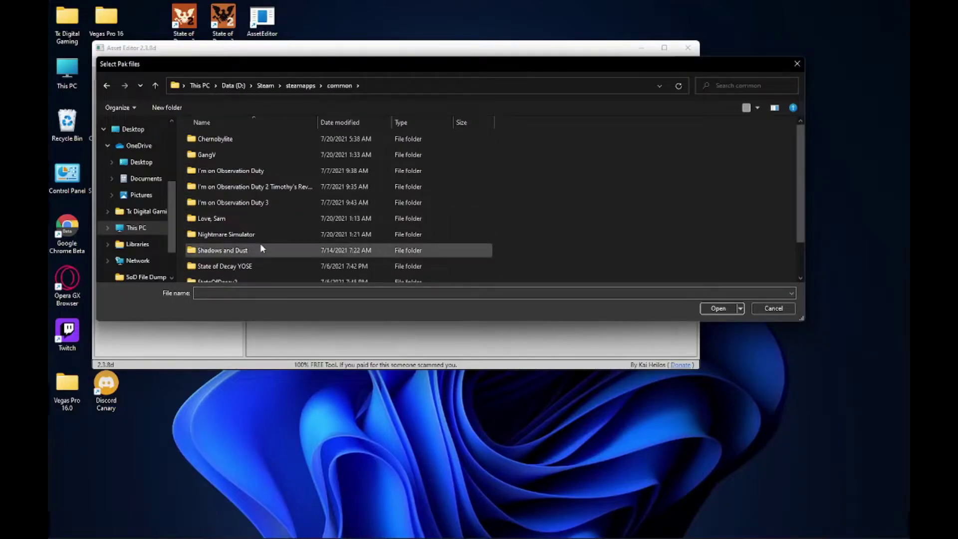
- Open the Steam game's StateOfDecay2\StateOfDecay2\Content\Paks folder in the pak file selection
{"action": "scroll", "coordinate": [263, 280], "scroll_direction": "down", "scroll_amount": 2}
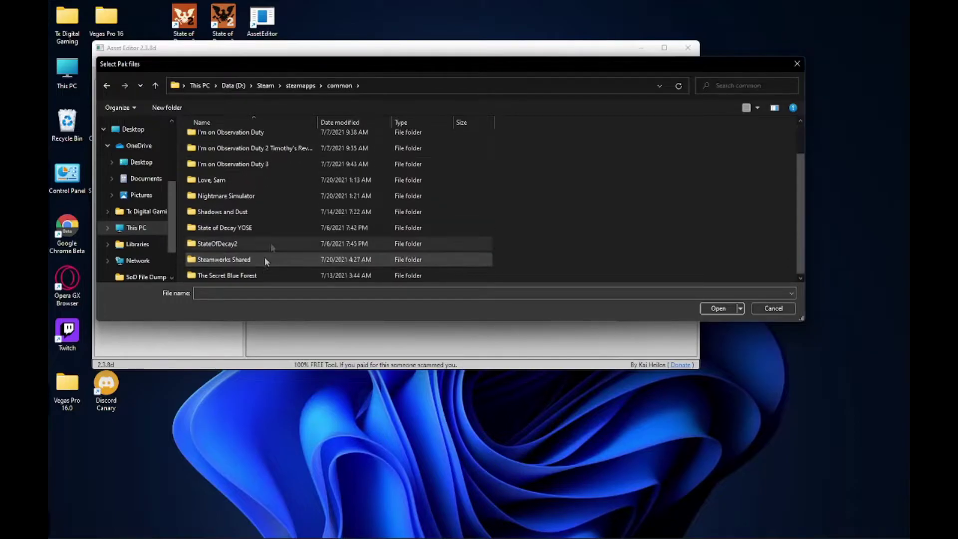
{"action": "left_click", "coordinate": [264, 245]}
{"action": "double_click", "coordinate": [261, 244]}
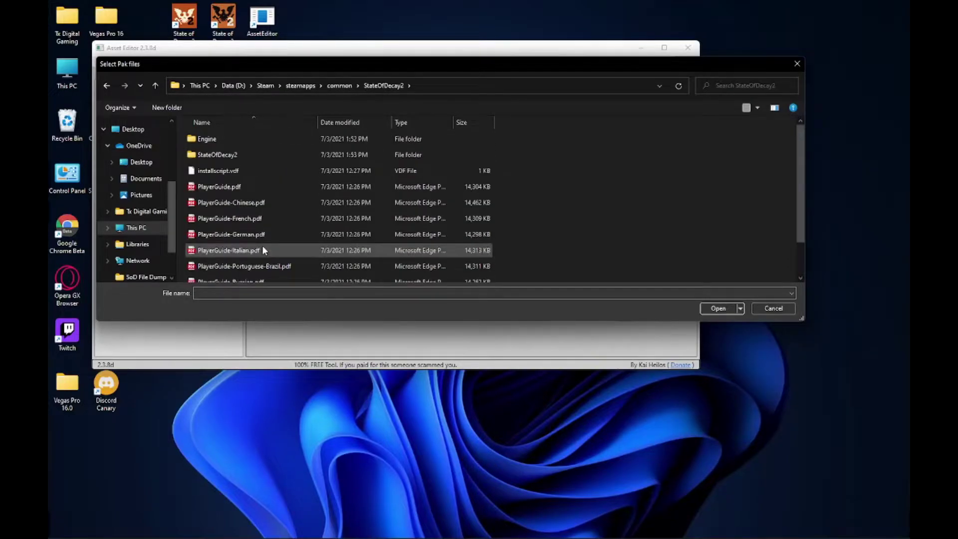
{"action": "double_click", "coordinate": [254, 154]}
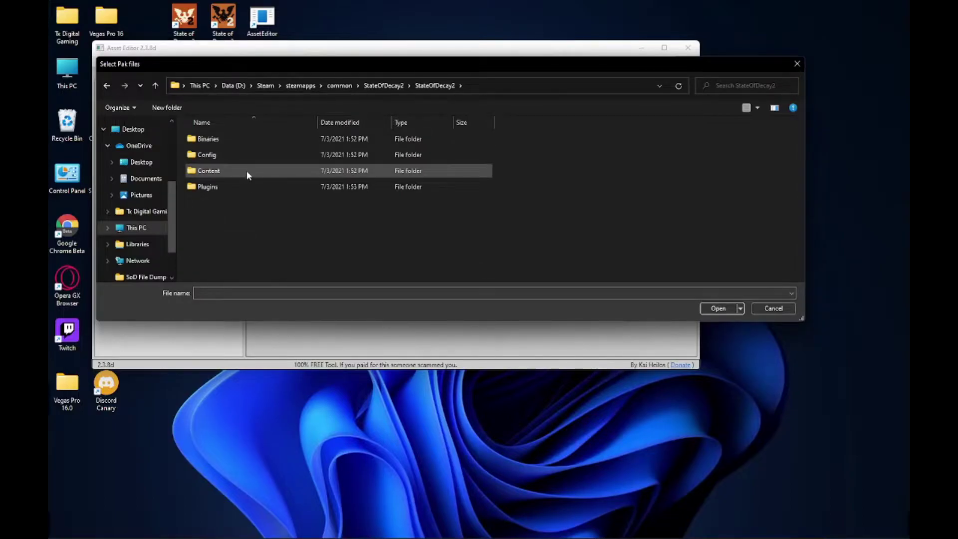
{"action": "double_click", "coordinate": [247, 171]}
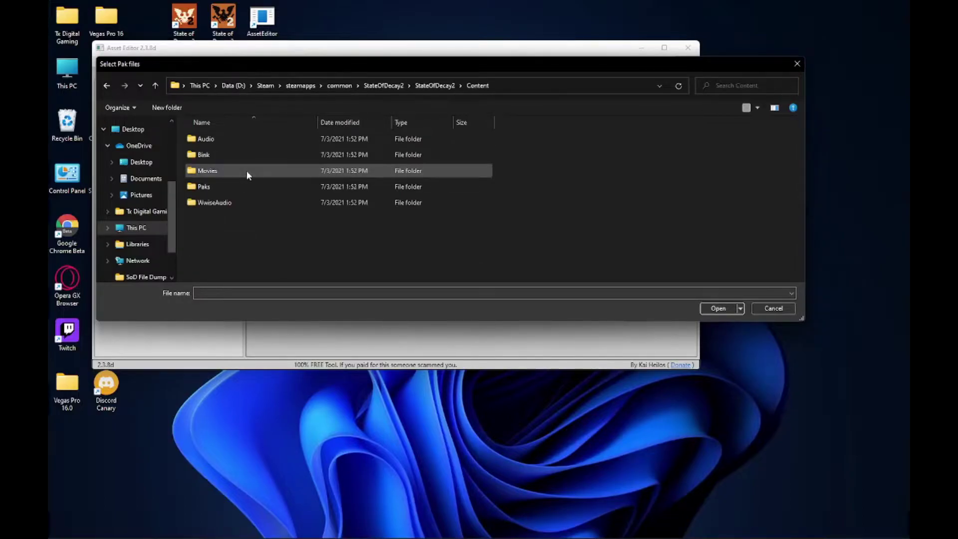
{"action": "double_click", "coordinate": [229, 190]}
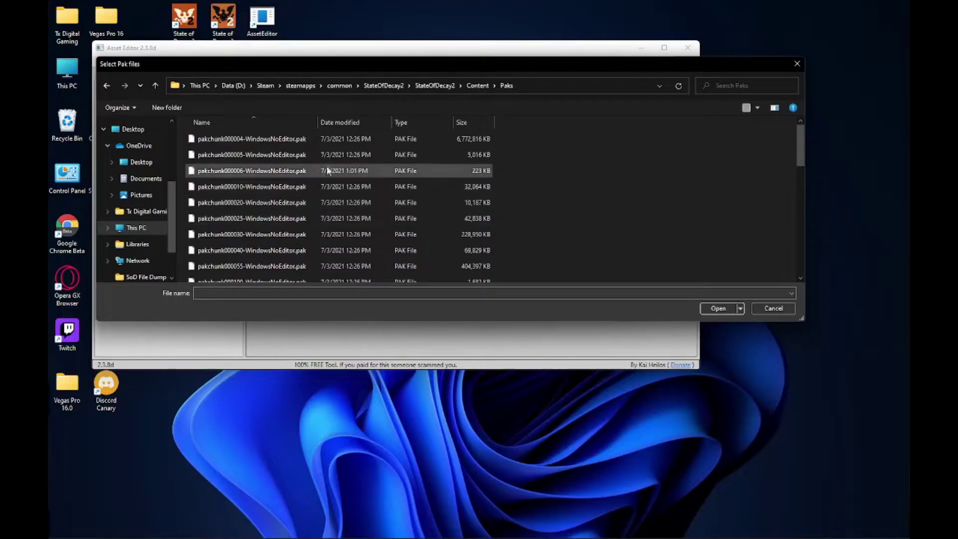
- Select the Steam pak files from pakchunk000004 through pakchunk005100, and cancel the file selection
{"action": "left_click", "coordinate": [295, 140]}
{"action": "scroll", "coordinate": [293, 148], "scroll_direction": "down", "scroll_amount": 8}
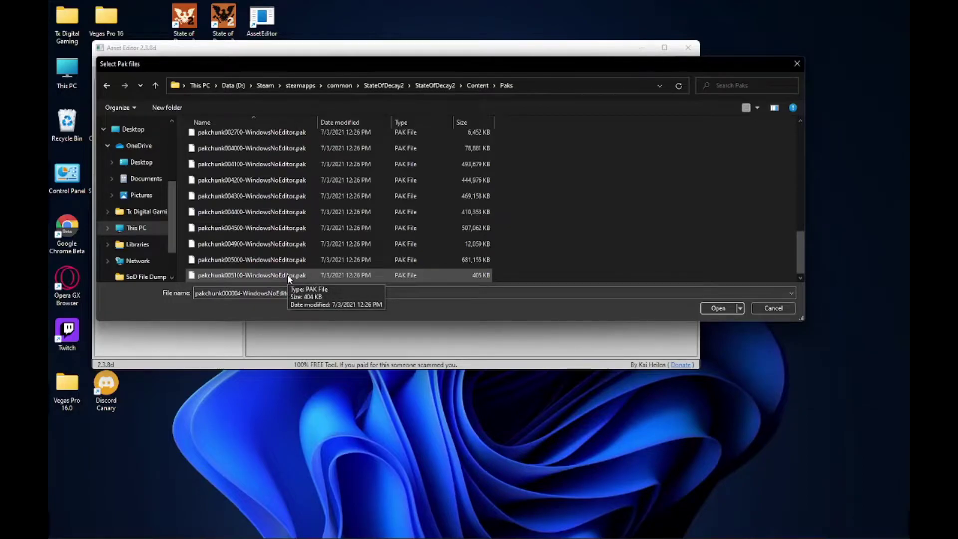
{"action": "left_click", "coordinate": [288, 276], "text": "shift"}
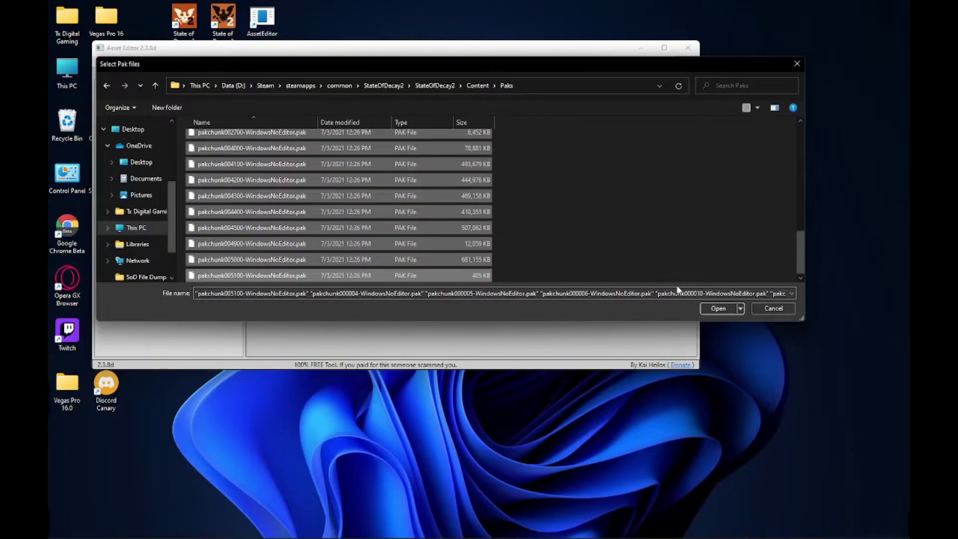
{"action": "left_click", "coordinate": [759, 308]}
- Start a pak file extraction and browse the Data (D:) drive to Program Files\ModifiableWindowsApps
{"action": "left_click", "coordinate": [156, 61]}
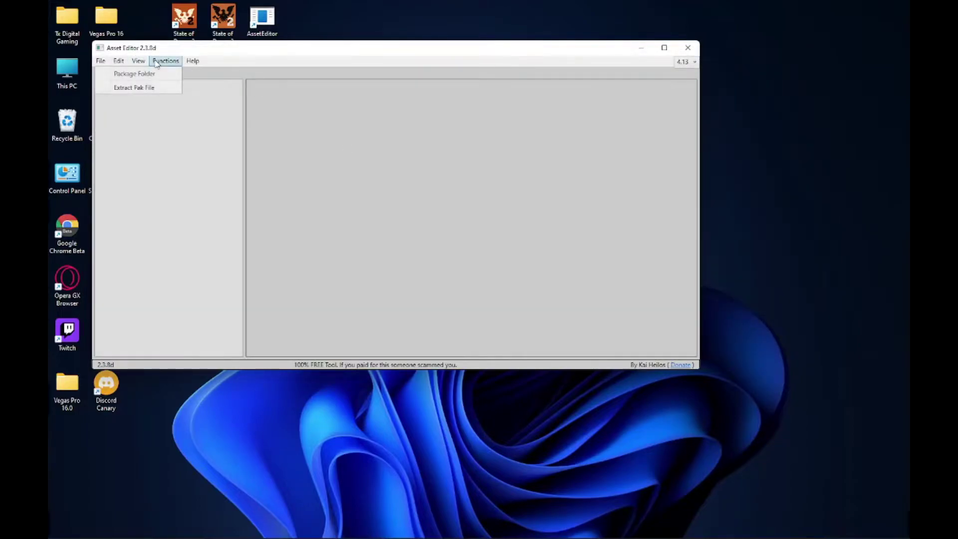
{"action": "left_click", "coordinate": [149, 88]}
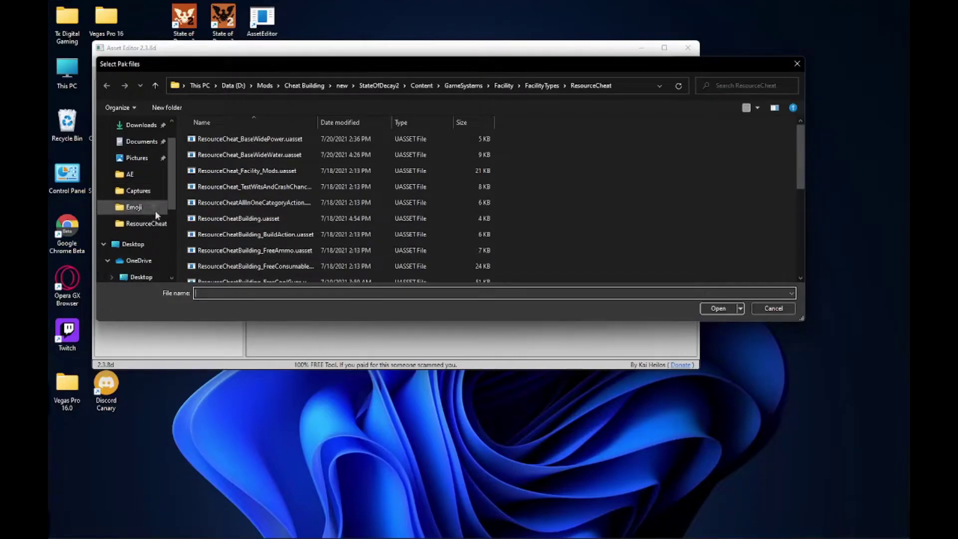
{"action": "scroll", "coordinate": [142, 236], "scroll_direction": "down", "scroll_amount": 5}
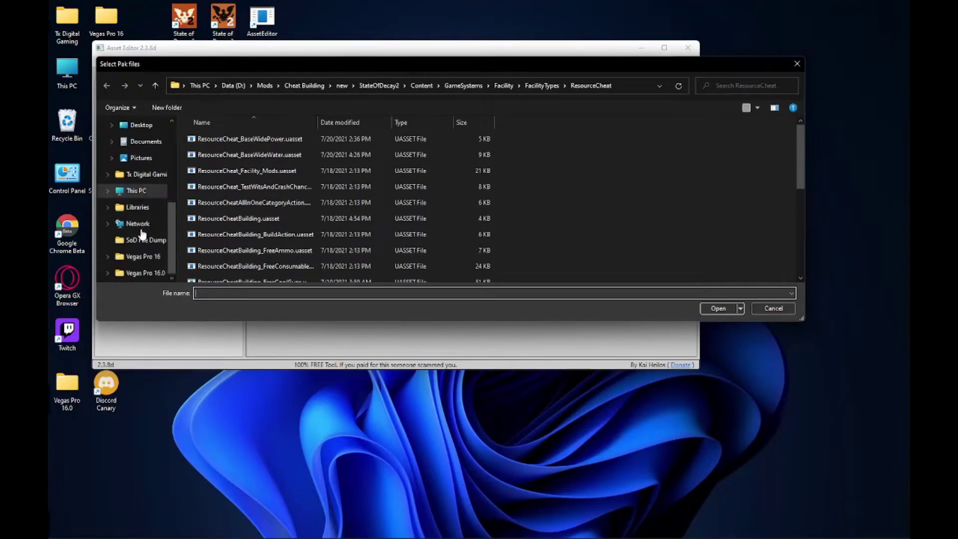
{"action": "left_click", "coordinate": [135, 191]}
{"action": "double_click", "coordinate": [370, 224]}
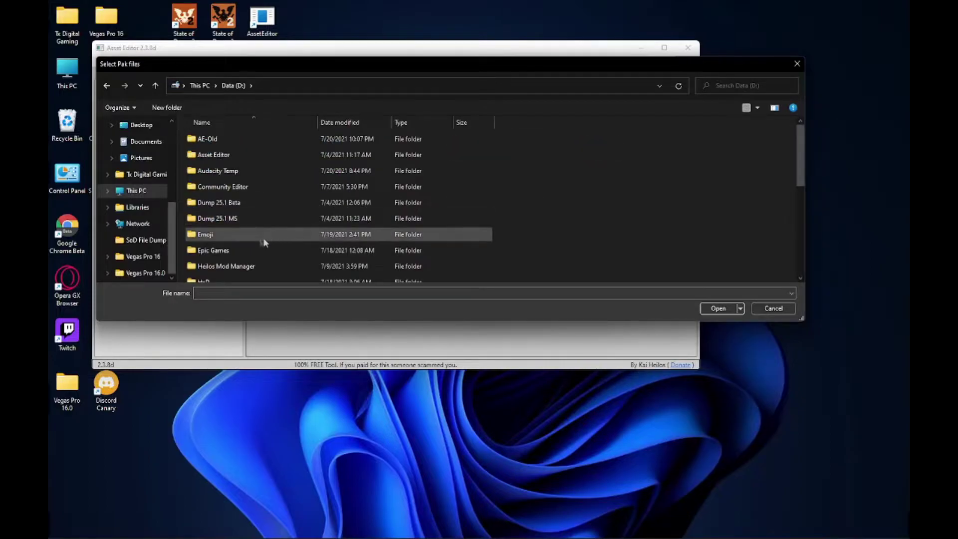
{"action": "scroll", "coordinate": [249, 240], "scroll_direction": "down", "scroll_amount": 3}
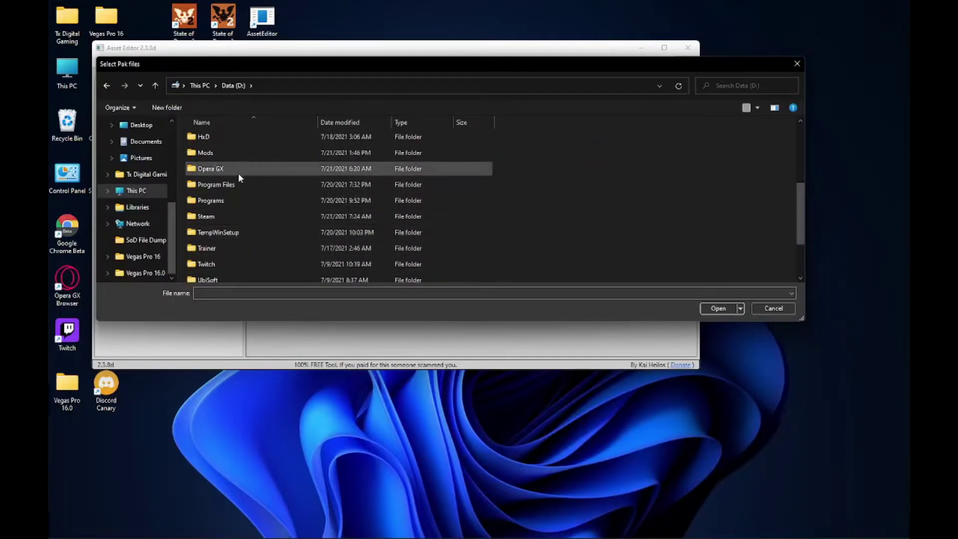
{"action": "double_click", "coordinate": [238, 182]}
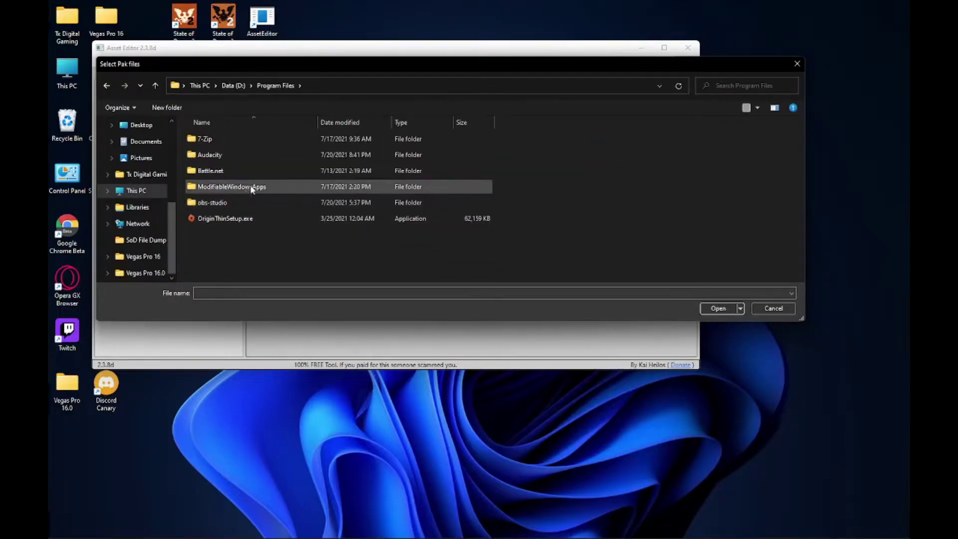
{"action": "double_click", "coordinate": [278, 189]}
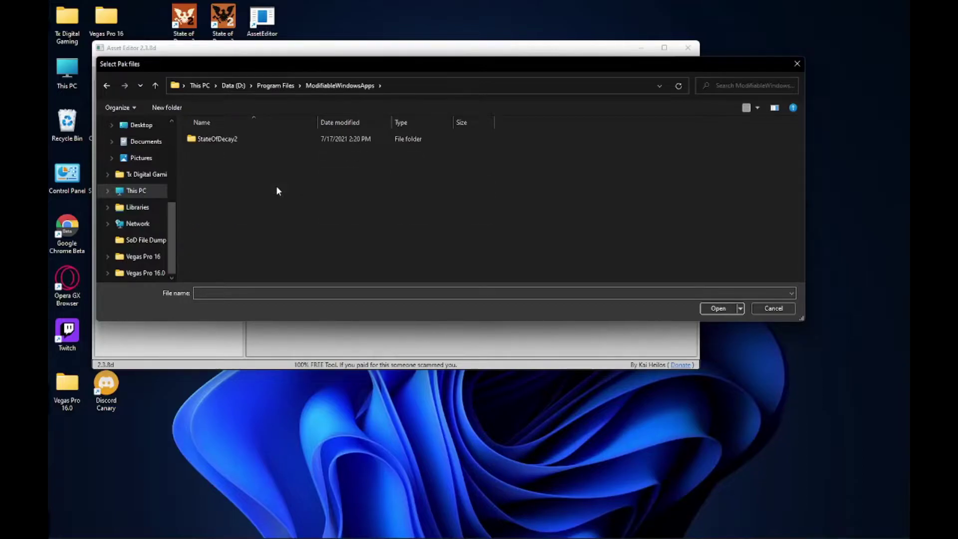
- Open the StateOfDecay2\StateOfDecay2\Content\Paks folder inside ModifiableWindowsApps
{"action": "double_click", "coordinate": [244, 140]}
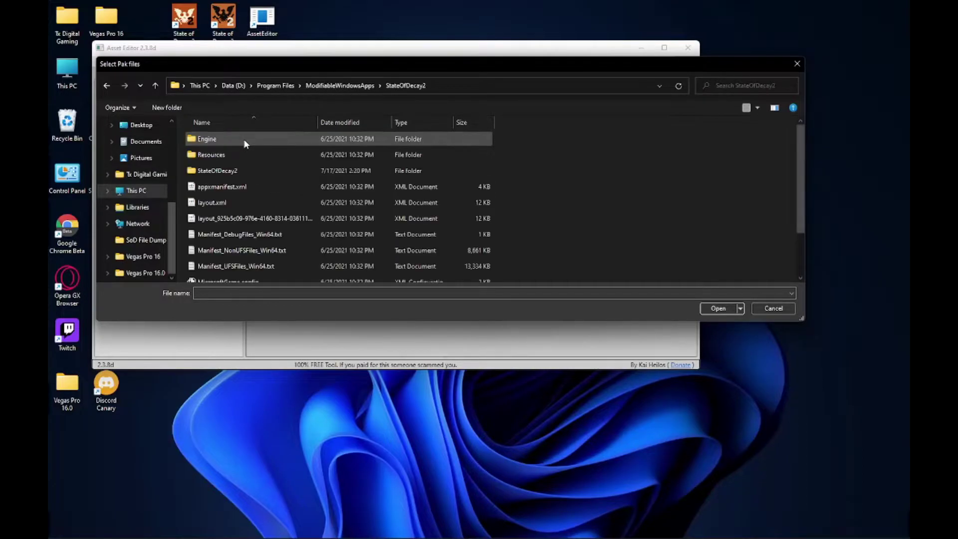
{"action": "double_click", "coordinate": [248, 172]}
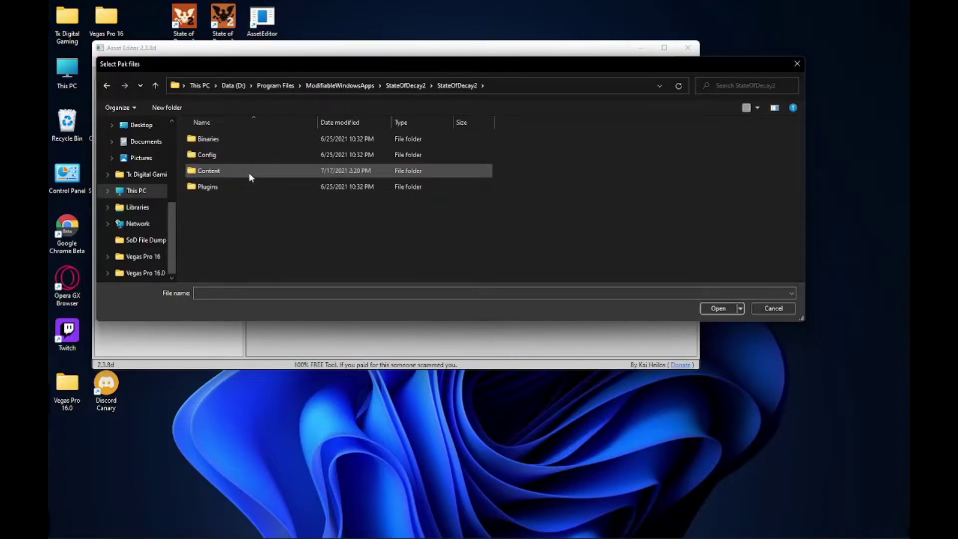
{"action": "double_click", "coordinate": [249, 173]}
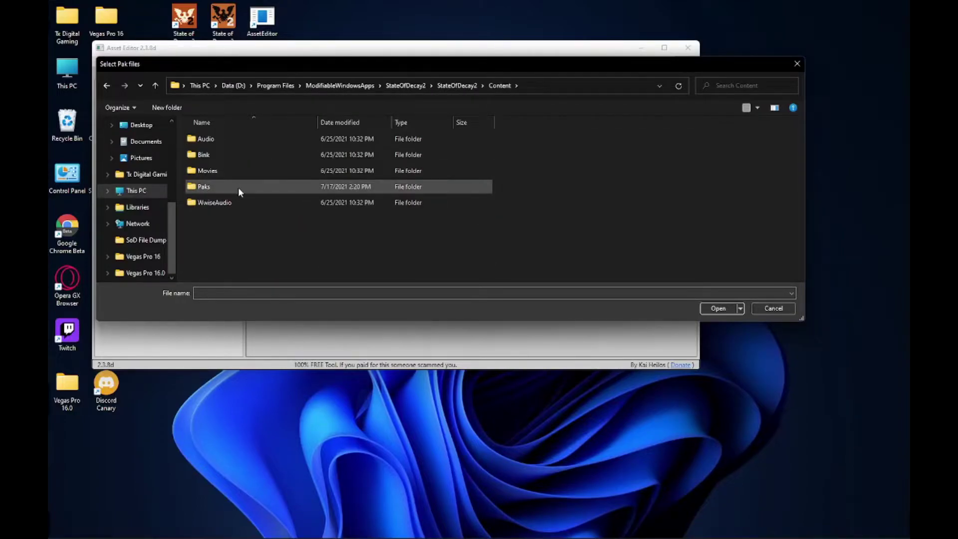
{"action": "double_click", "coordinate": [238, 187]}
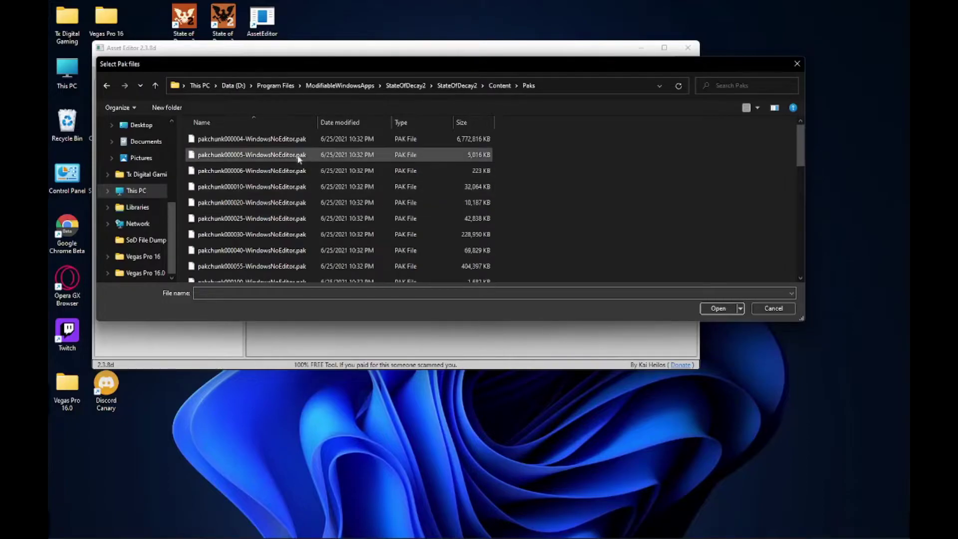
- Select all pak files from pakchunk000004 through pakchunk005100 in the ModifiableWindowsApps Paks folder and open them for extraction
{"action": "left_click", "coordinate": [278, 139]}
{"action": "scroll", "coordinate": [263, 176], "scroll_direction": "down", "scroll_amount": 10}
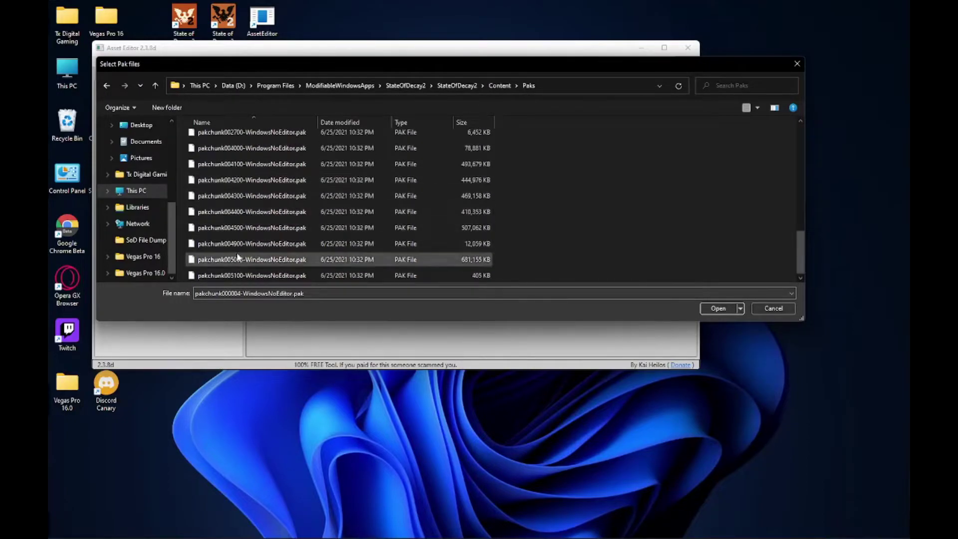
{"action": "left_click", "coordinate": [262, 276], "text": "shift"}
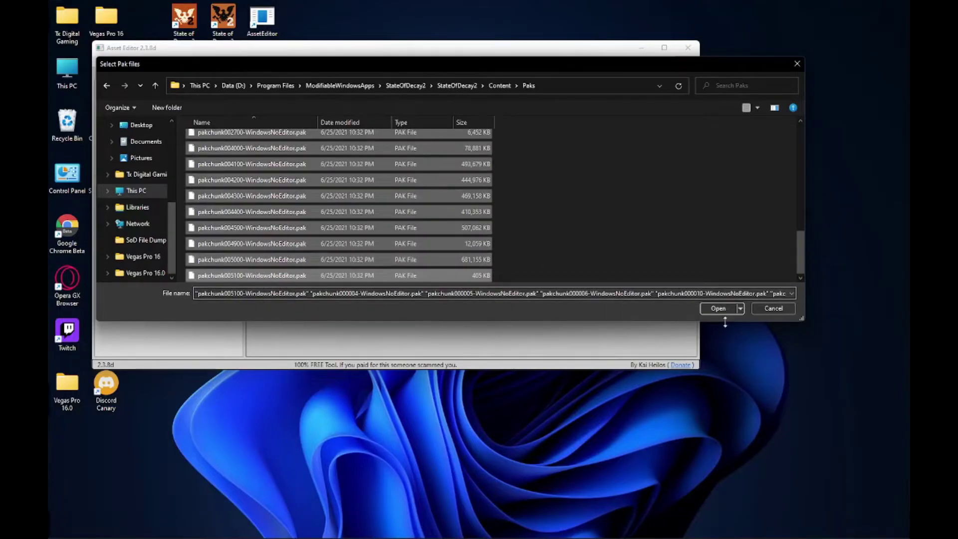
{"action": "left_click", "coordinate": [718, 309]}
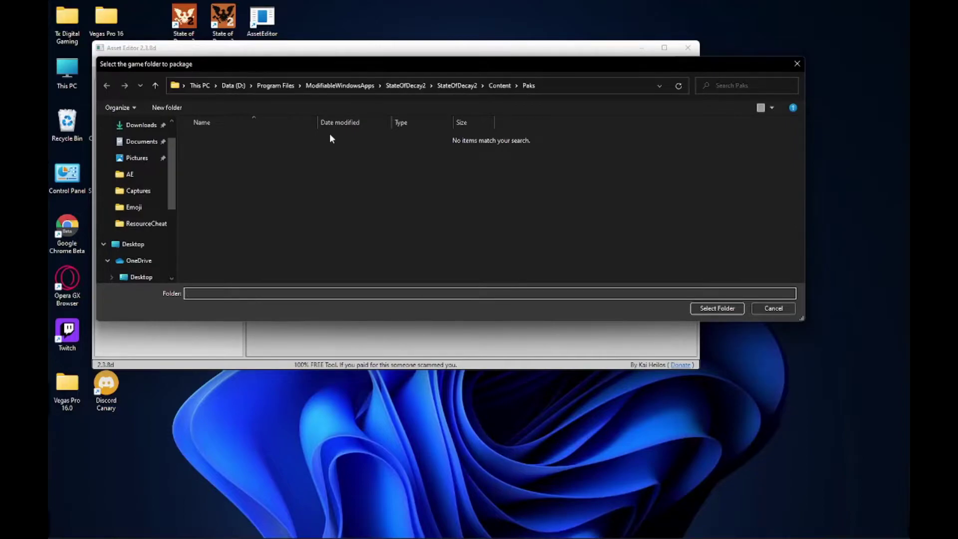
- Choose the desktop's SoD File Dump folder as the destination and start unpacking the pak files
{"action": "left_click", "coordinate": [143, 246]}
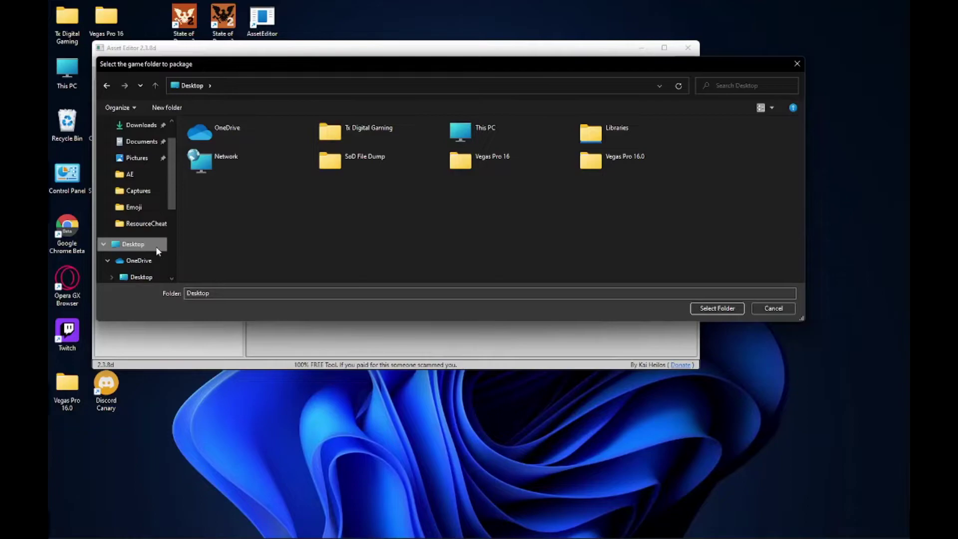
{"action": "left_click", "coordinate": [347, 169]}
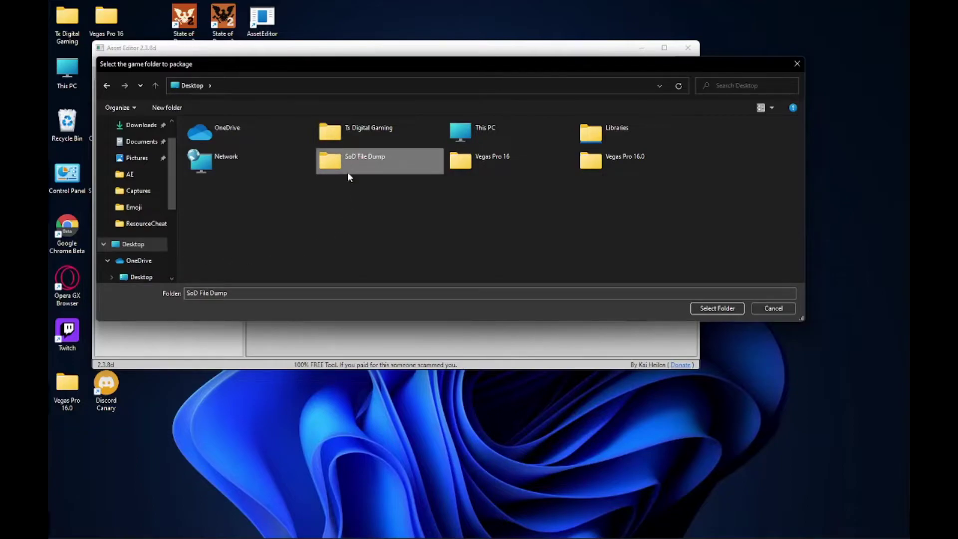
{"action": "double_click", "coordinate": [351, 159]}
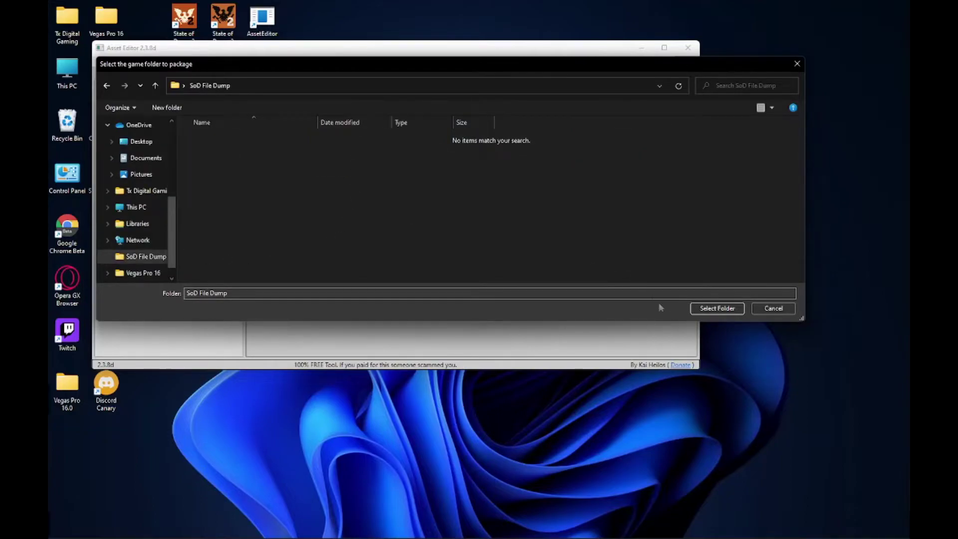
{"action": "left_click", "coordinate": [716, 309]}
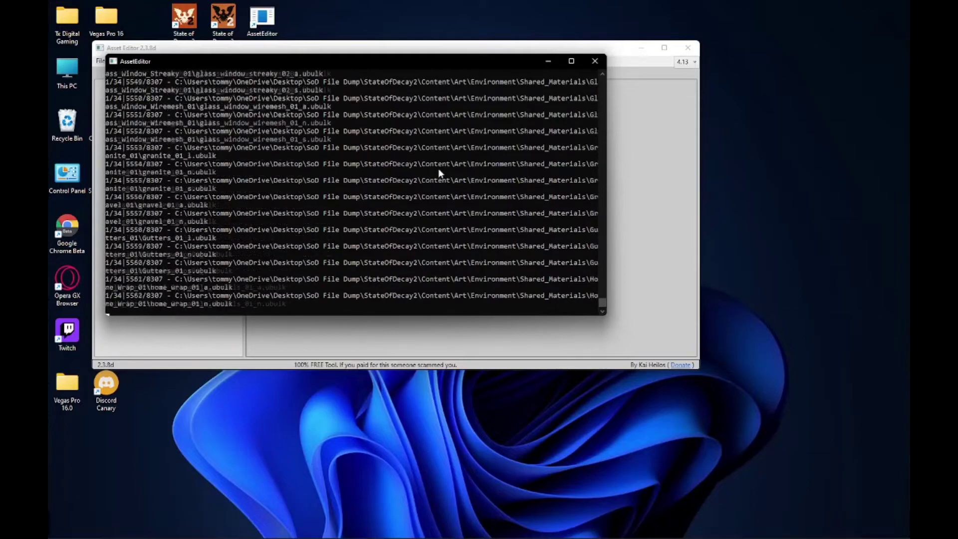
- Minimize and restore the AssetEditor console during unpacking, and close it together with Asset Editor once unpacking is complete
{"action": "left_click", "coordinate": [548, 61]}
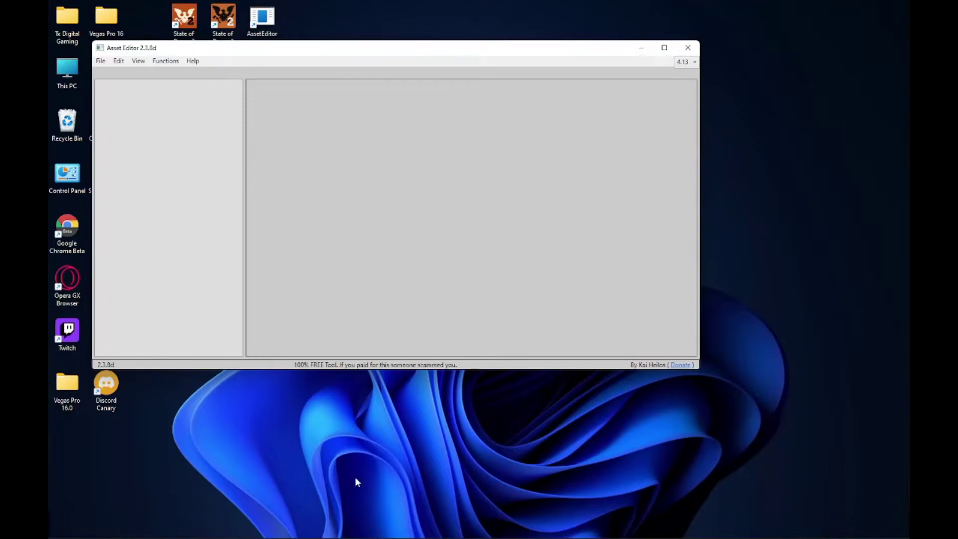
{"action": "mouse_move", "coordinate": [282, 534]}
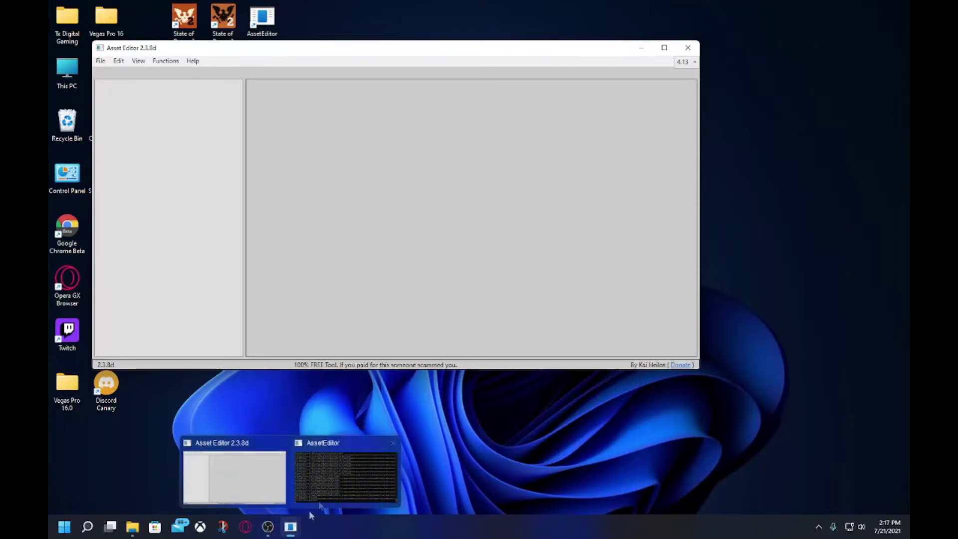
{"action": "left_click", "coordinate": [343, 440]}
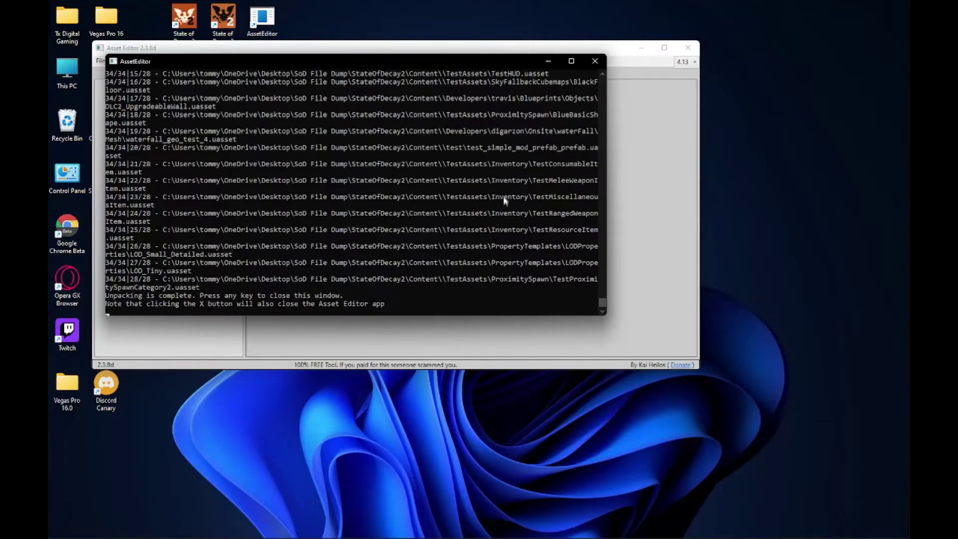
{"action": "left_click", "coordinate": [595, 63]}
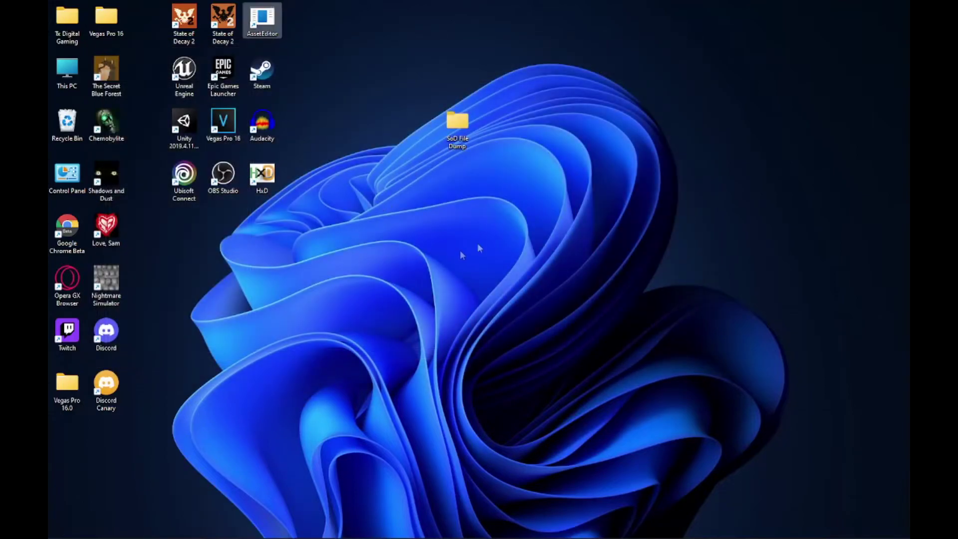
- Open StateOfDecay2\Content inside the desktop's SoD File Dump folder and look through the extracted game folders
{"action": "double_click", "coordinate": [458, 125]}
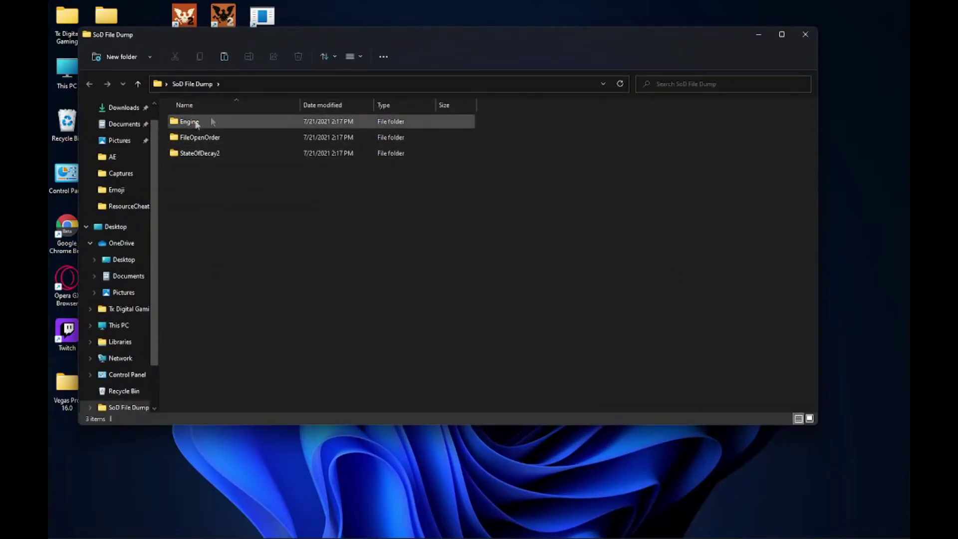
{"action": "double_click", "coordinate": [207, 153]}
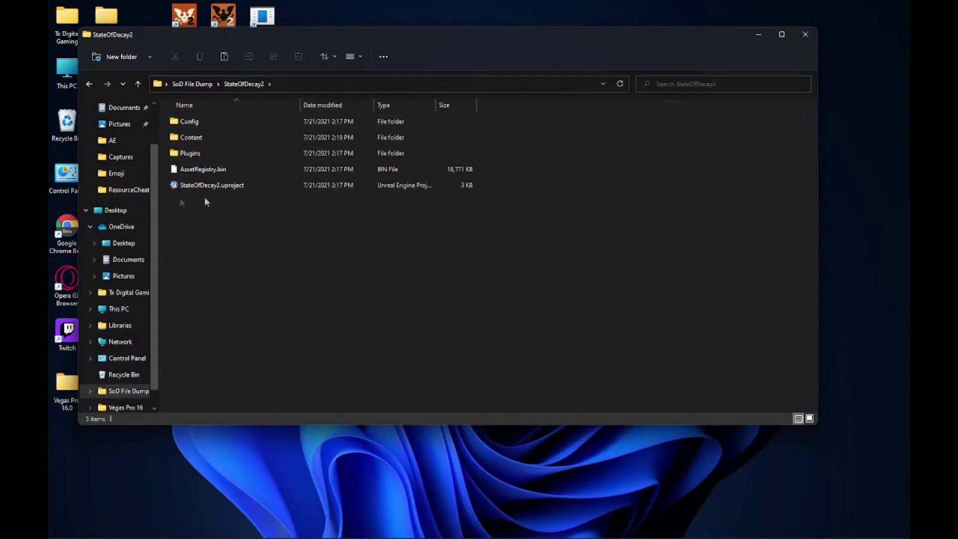
{"action": "double_click", "coordinate": [212, 136]}
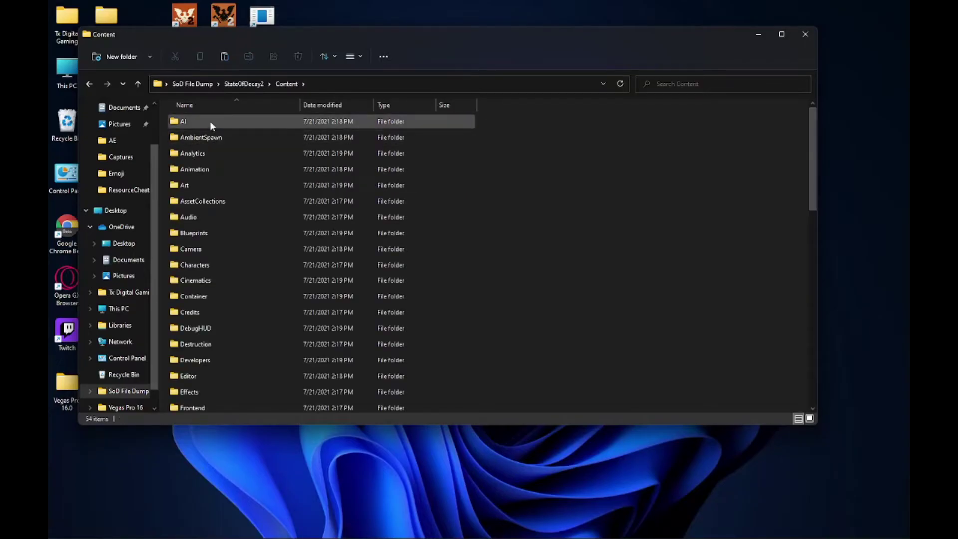
{"action": "scroll", "coordinate": [210, 168], "scroll_direction": "down", "scroll_amount": 12}
{"action": "scroll", "coordinate": [228, 247], "scroll_direction": "up", "scroll_amount": 12}
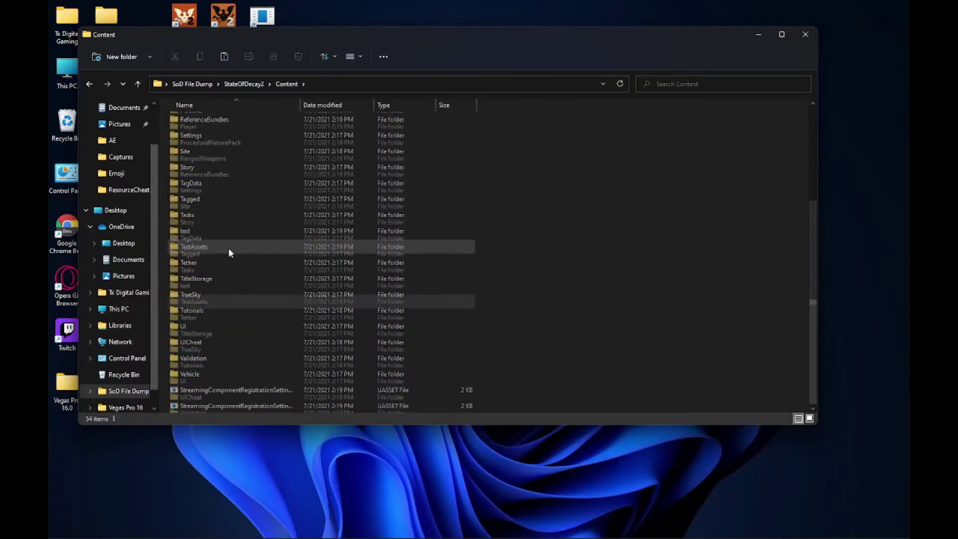